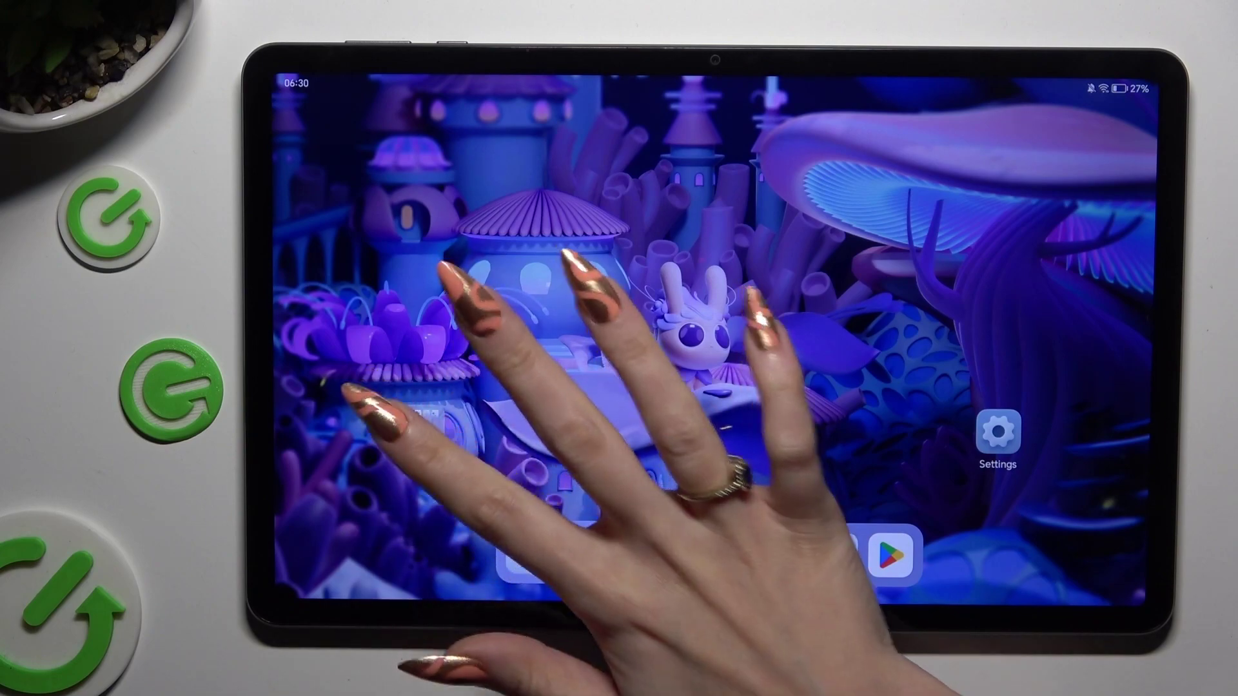
- Launch Gallery from the Apps folder and open the Camera album's twelve-photo grid
click(423, 426)
click(673, 368)
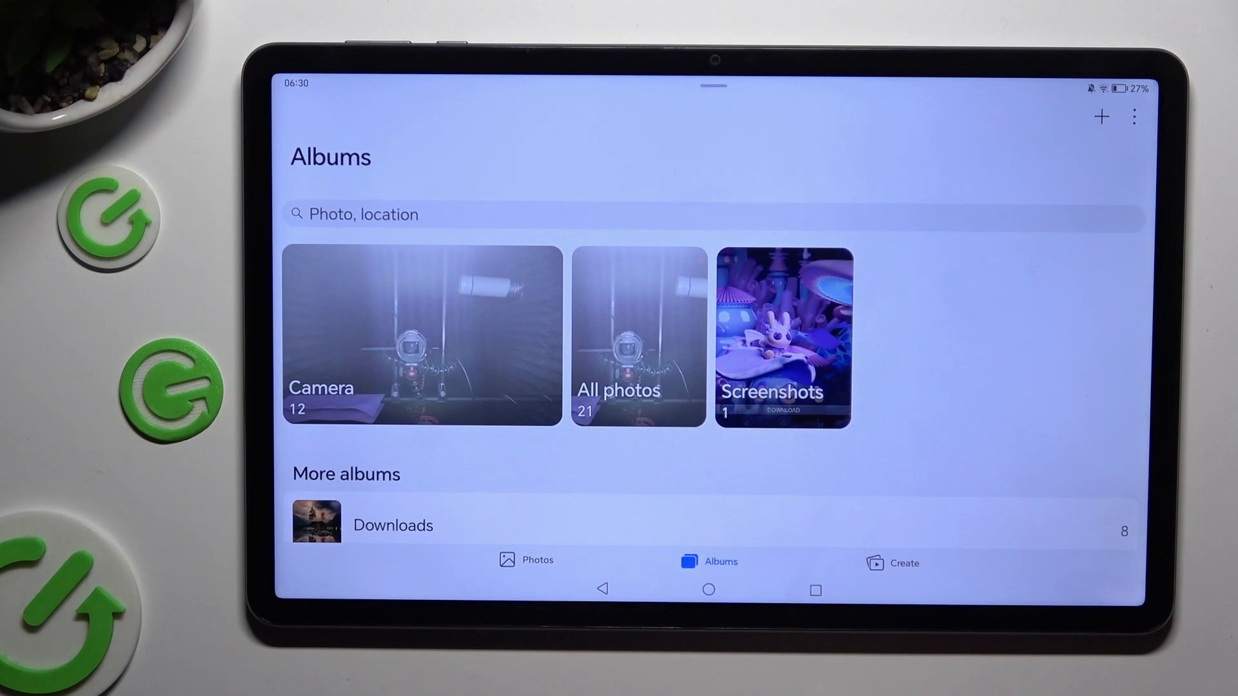
click(435, 359)
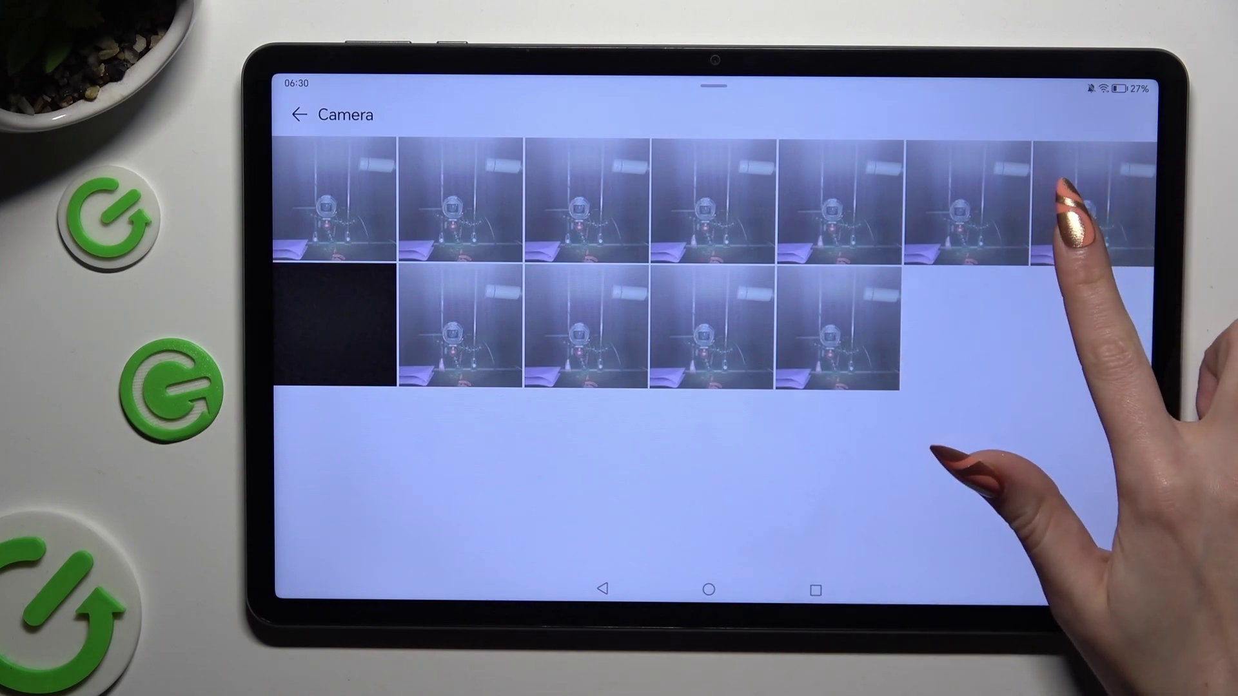
- Long-press a Camera thumbnail for selection mode, then select all twelve photos
click(1073, 199)
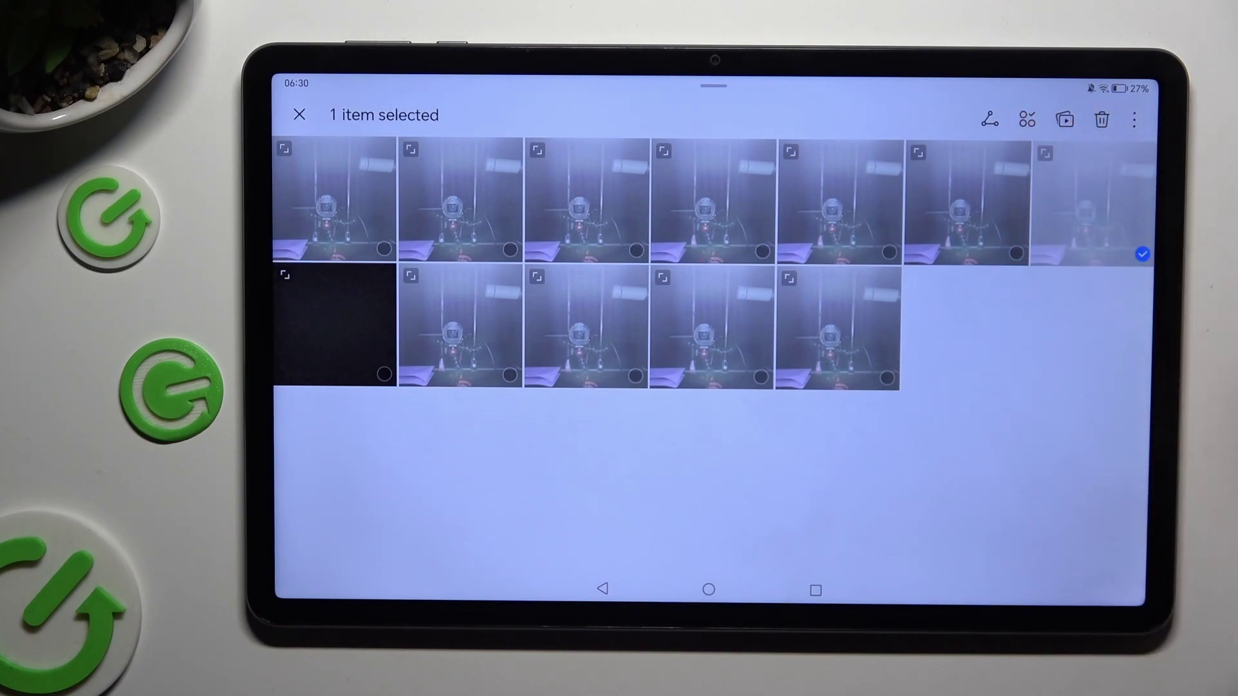
click(1025, 118)
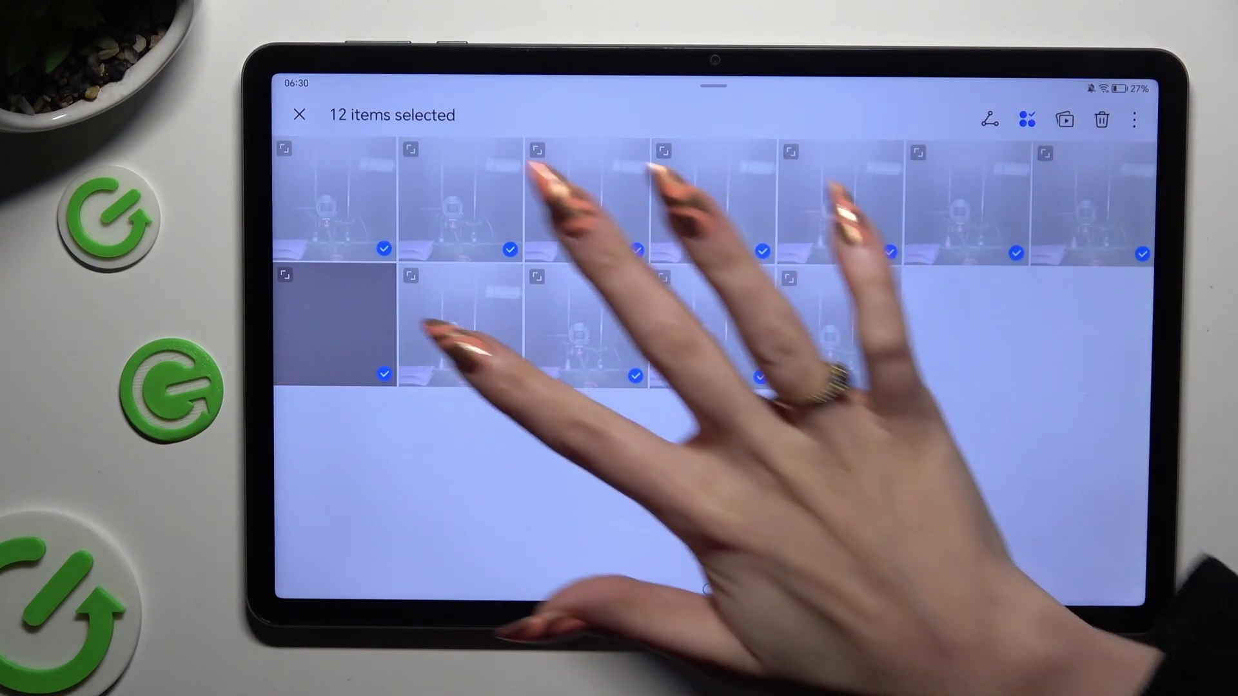
- Untick the five second-row thumbnails, keeping the seven first-row photos selected
click(334, 323)
click(459, 324)
click(585, 324)
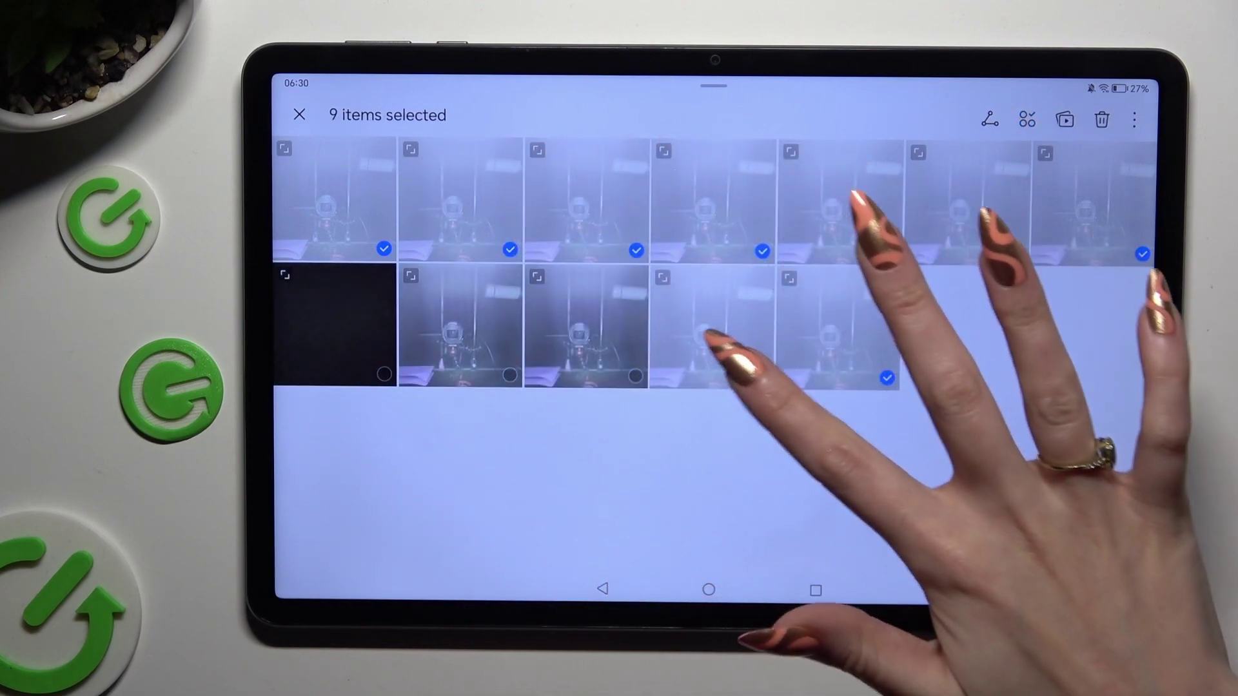
click(711, 324)
click(836, 324)
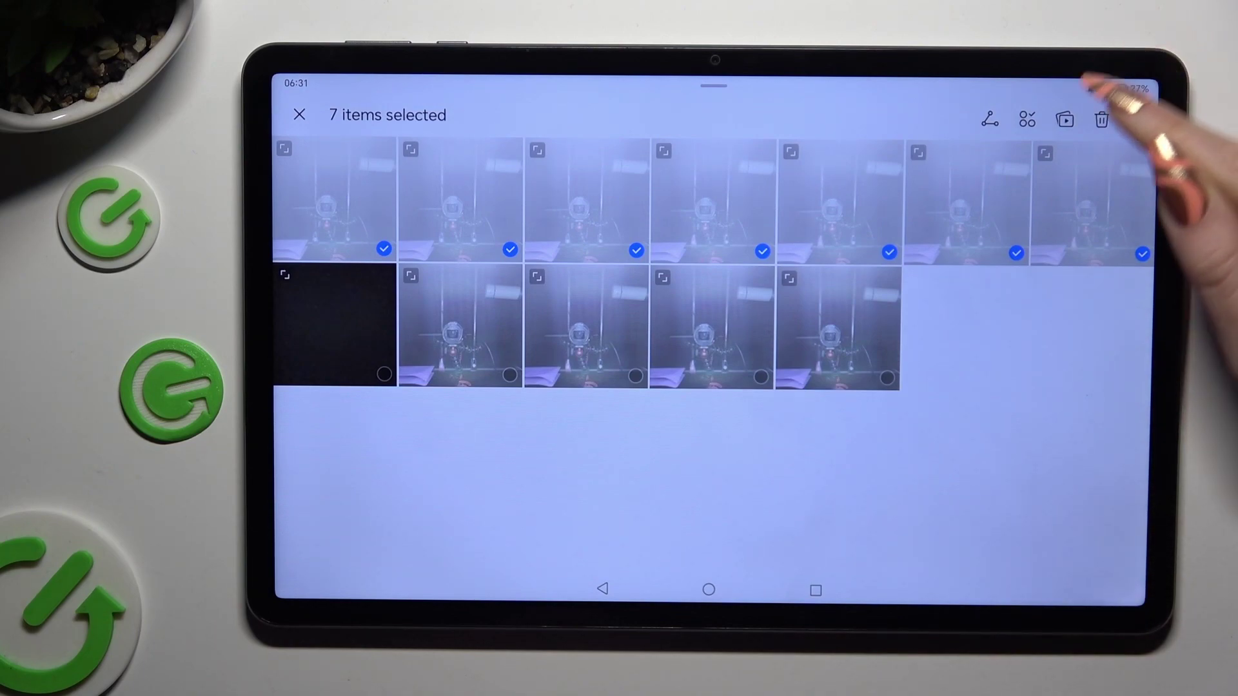
- Delete the seven selected photos, then return and show the Photos timeline
click(1100, 119)
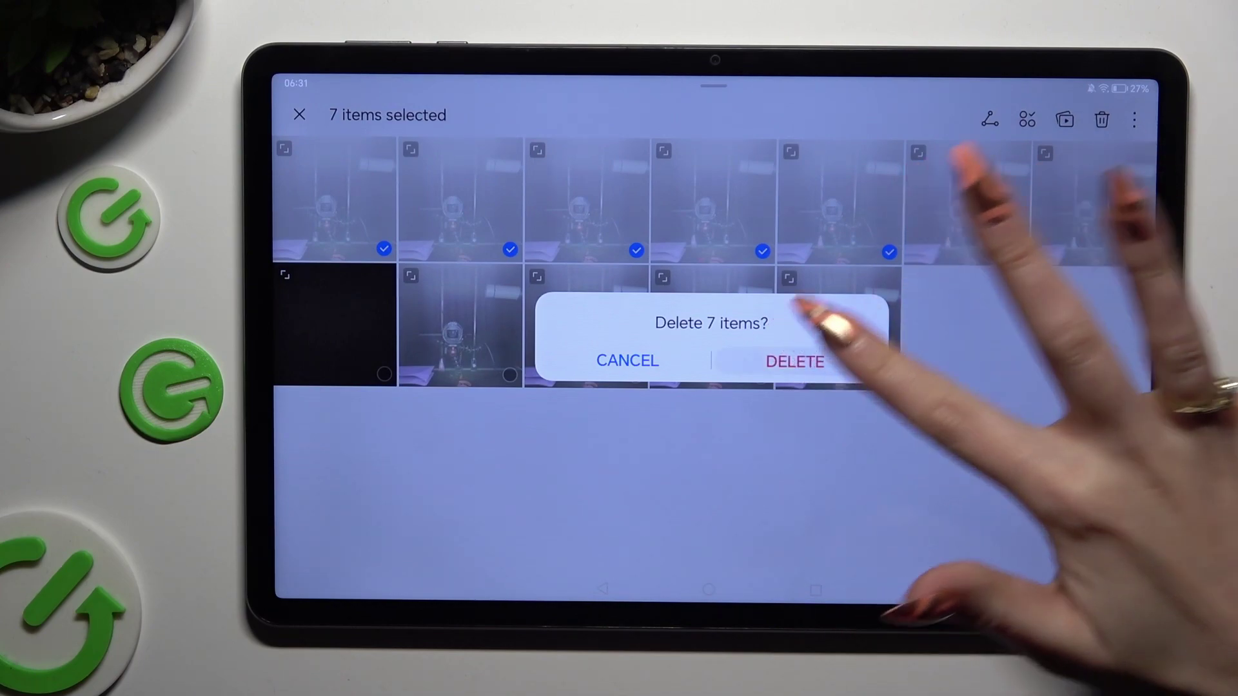
click(794, 361)
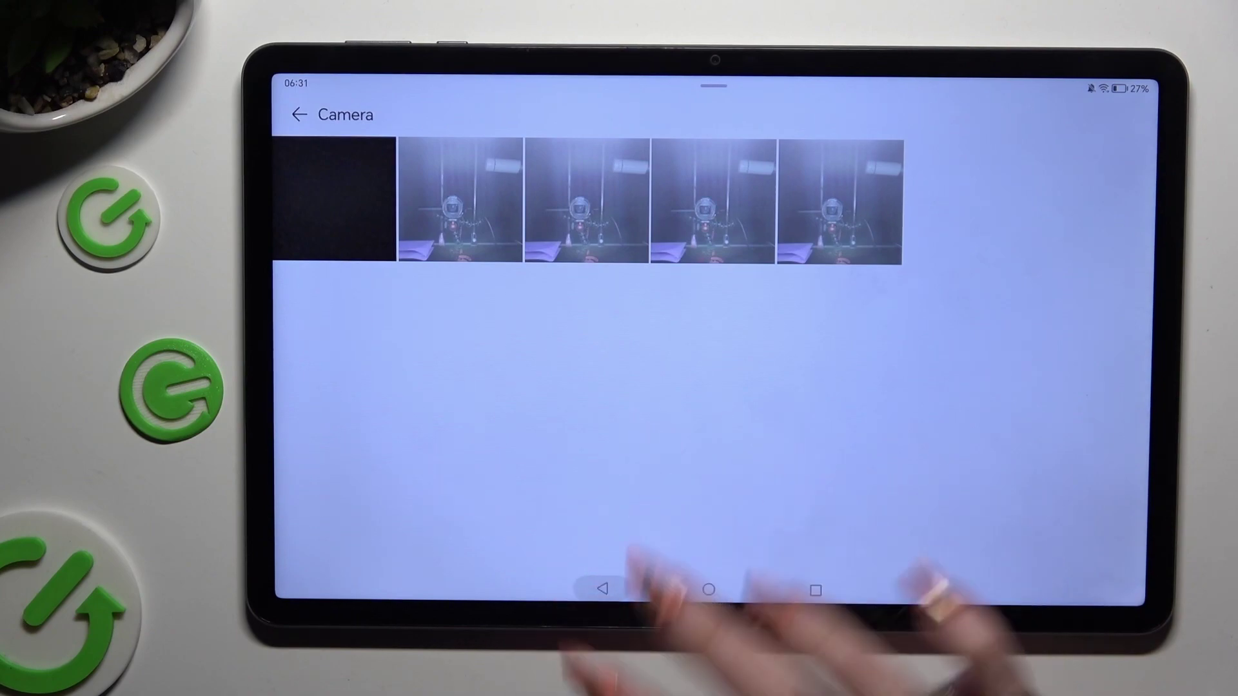
click(602, 588)
click(527, 560)
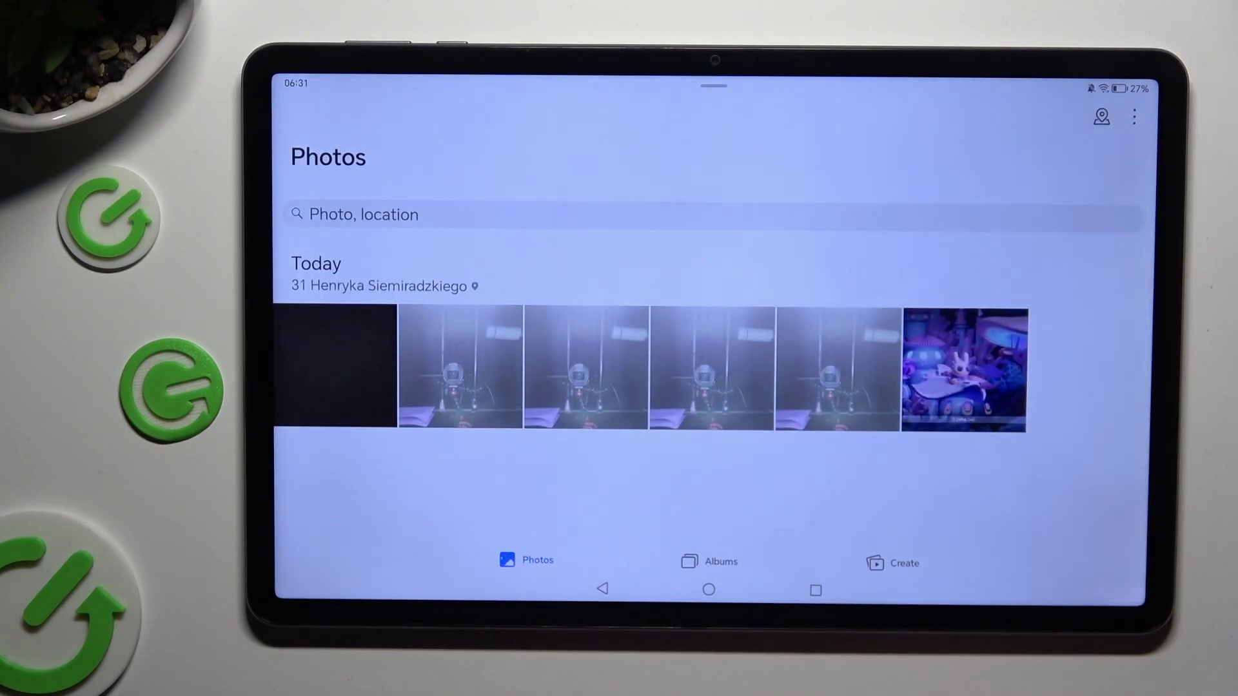
- Long-press the screenshot thumbnail and select all six timeline pictures
click(957, 334)
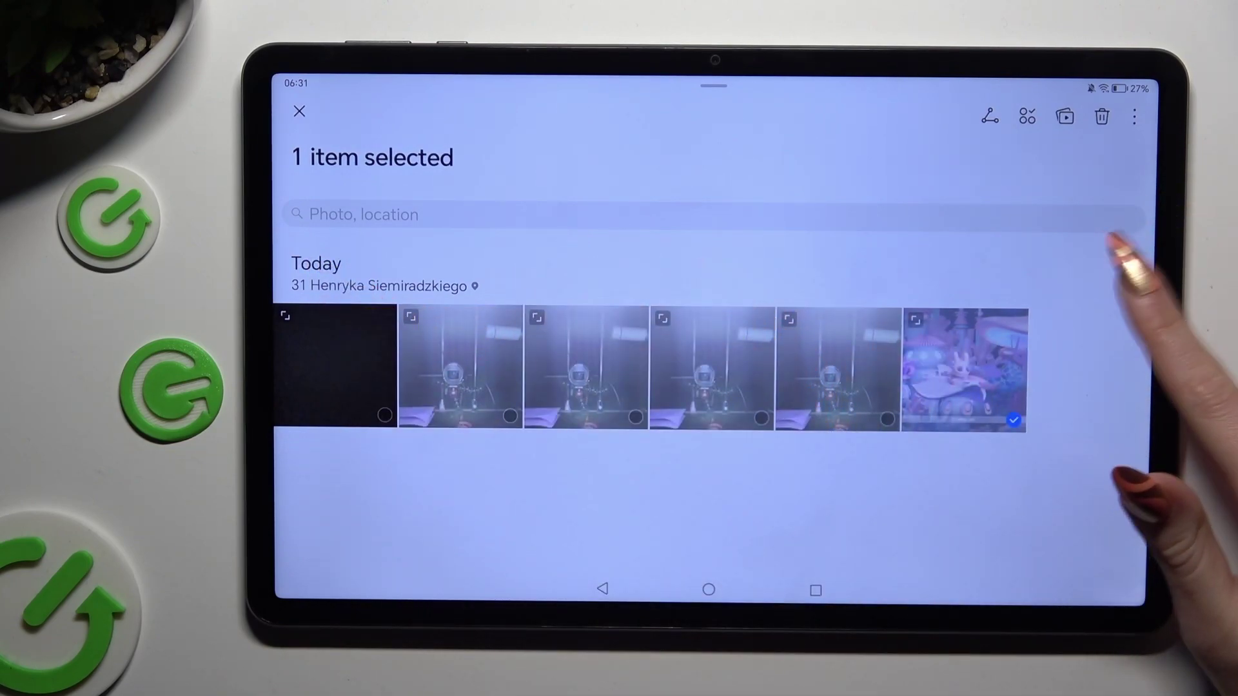
click(1027, 116)
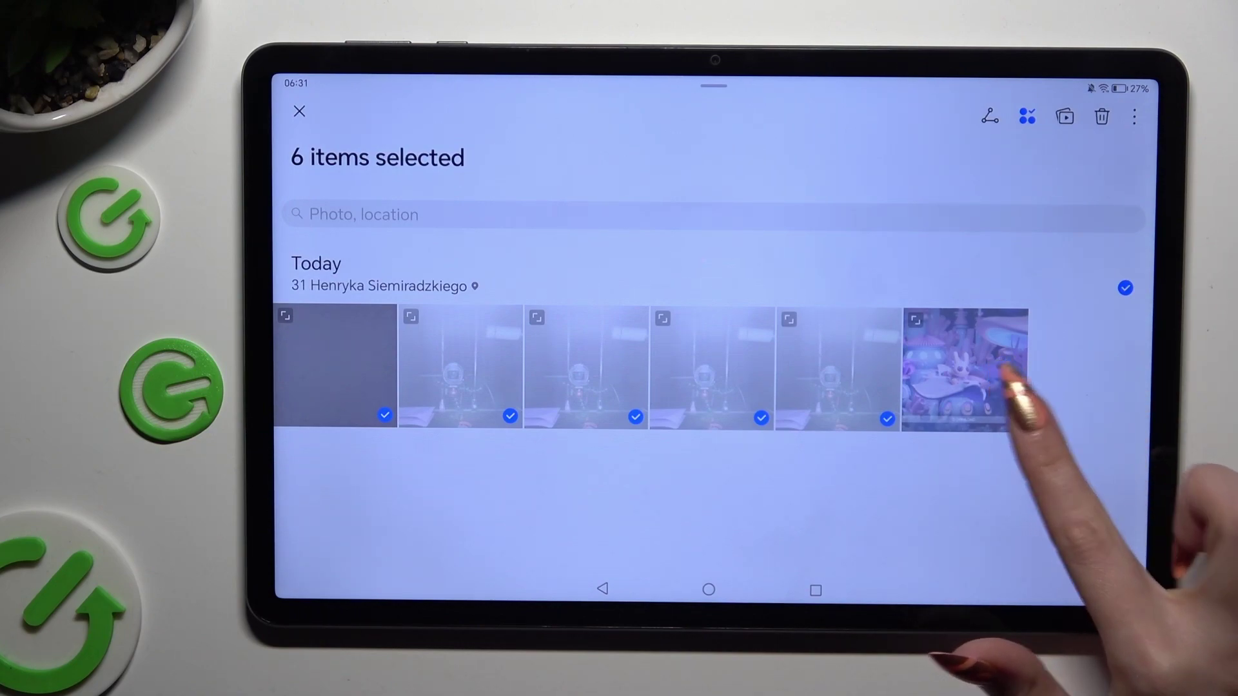
- Untick the screenshot and delete the other five selected photos
click(1006, 392)
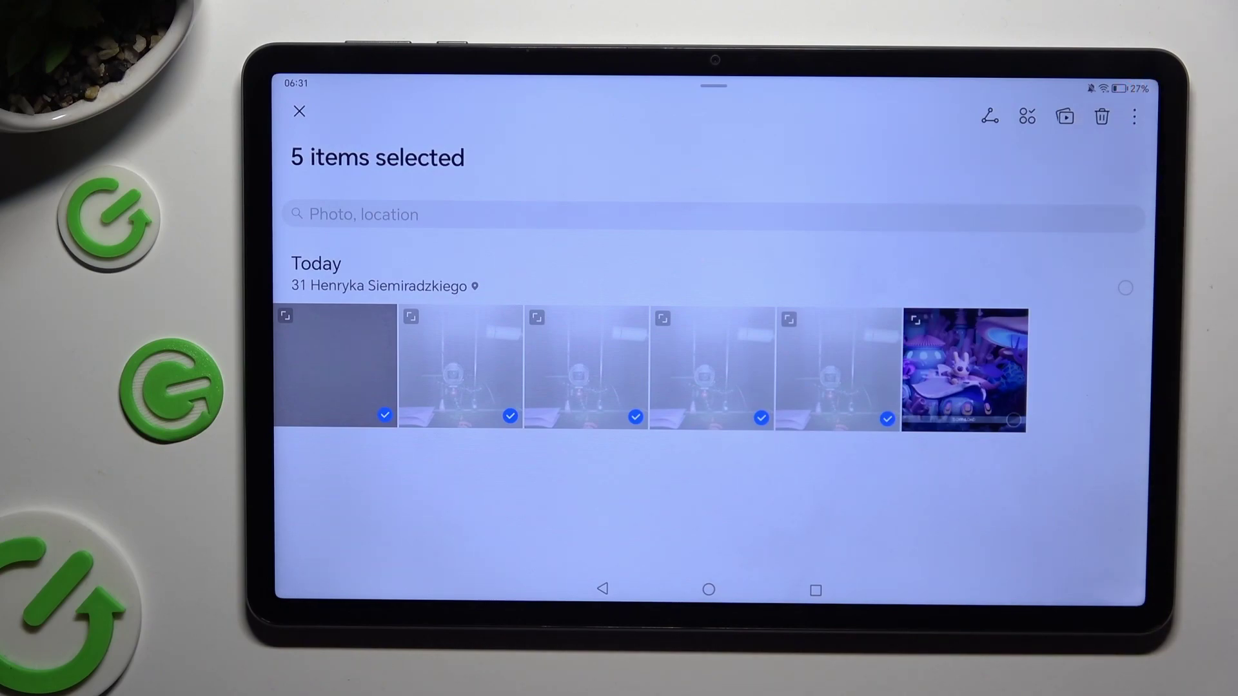
click(1100, 116)
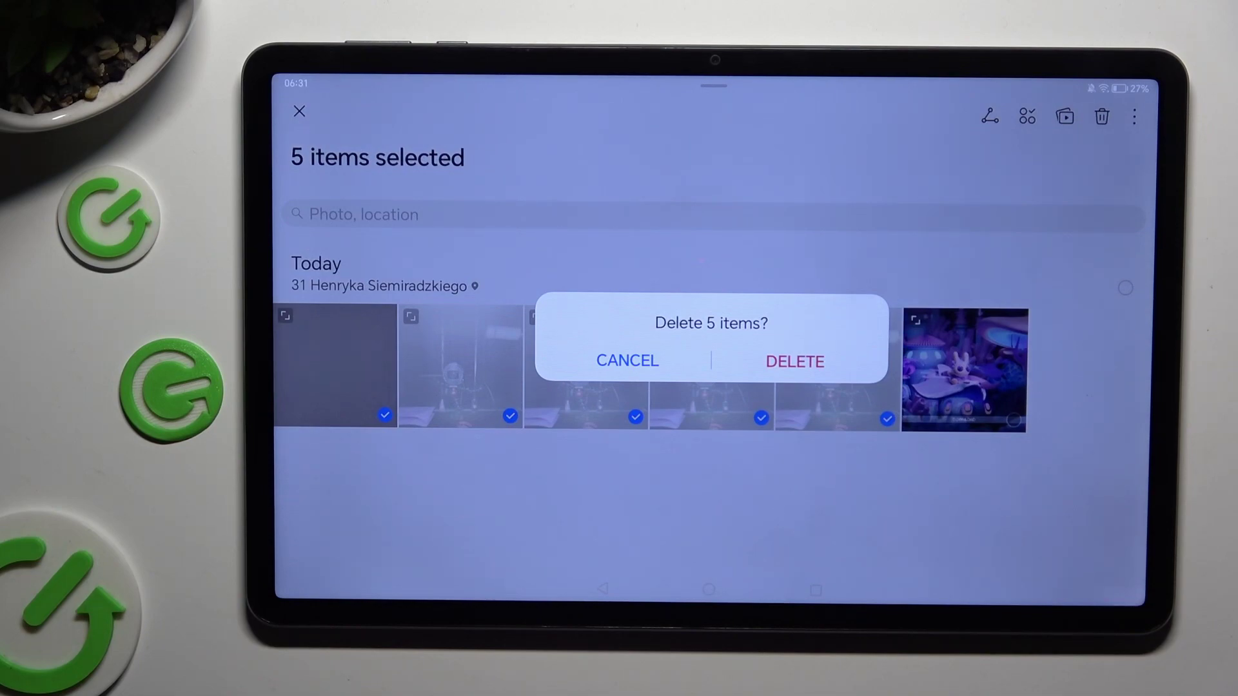
click(795, 361)
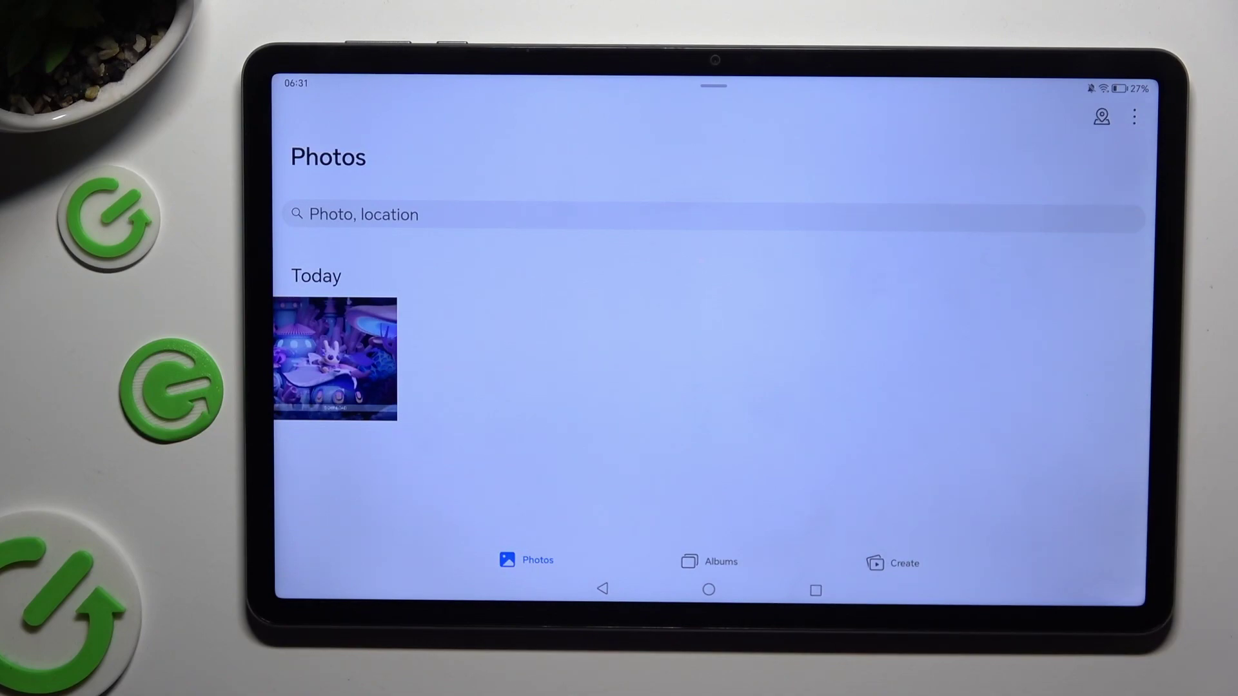
- Open Recents and swipe the Gallery card up to close it
click(816, 590)
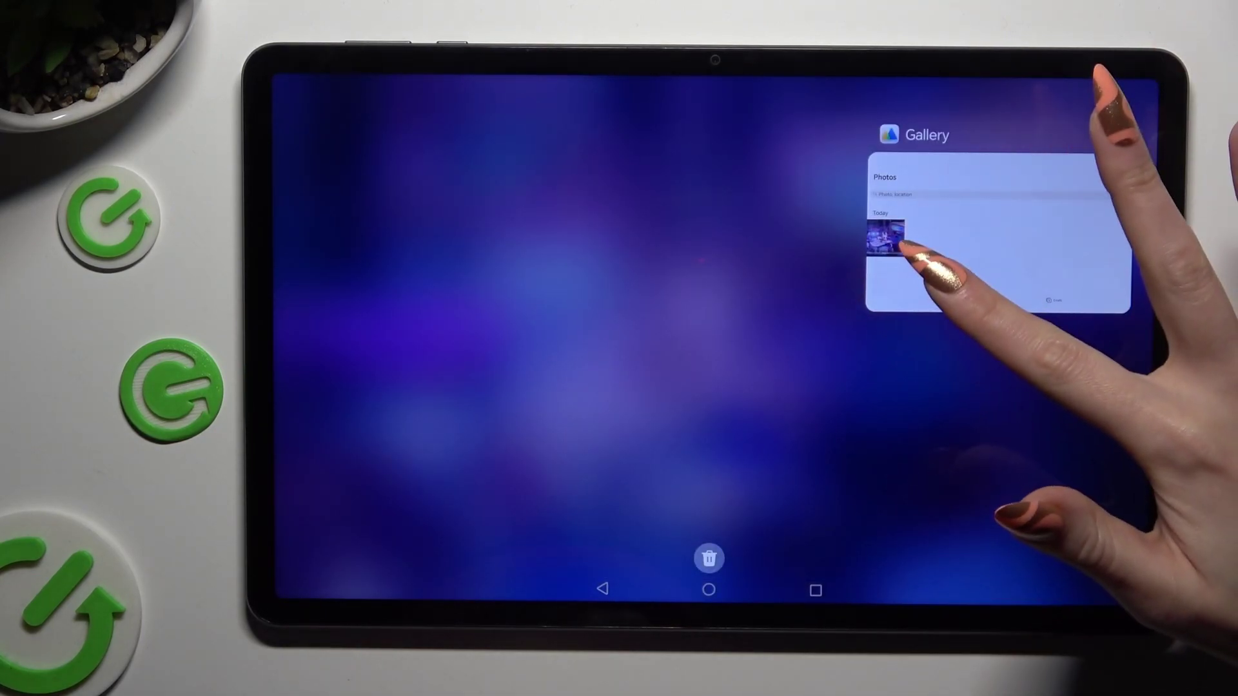
drag(878, 243, 1112, 165)
drag(1015, 232, 1015, 77)
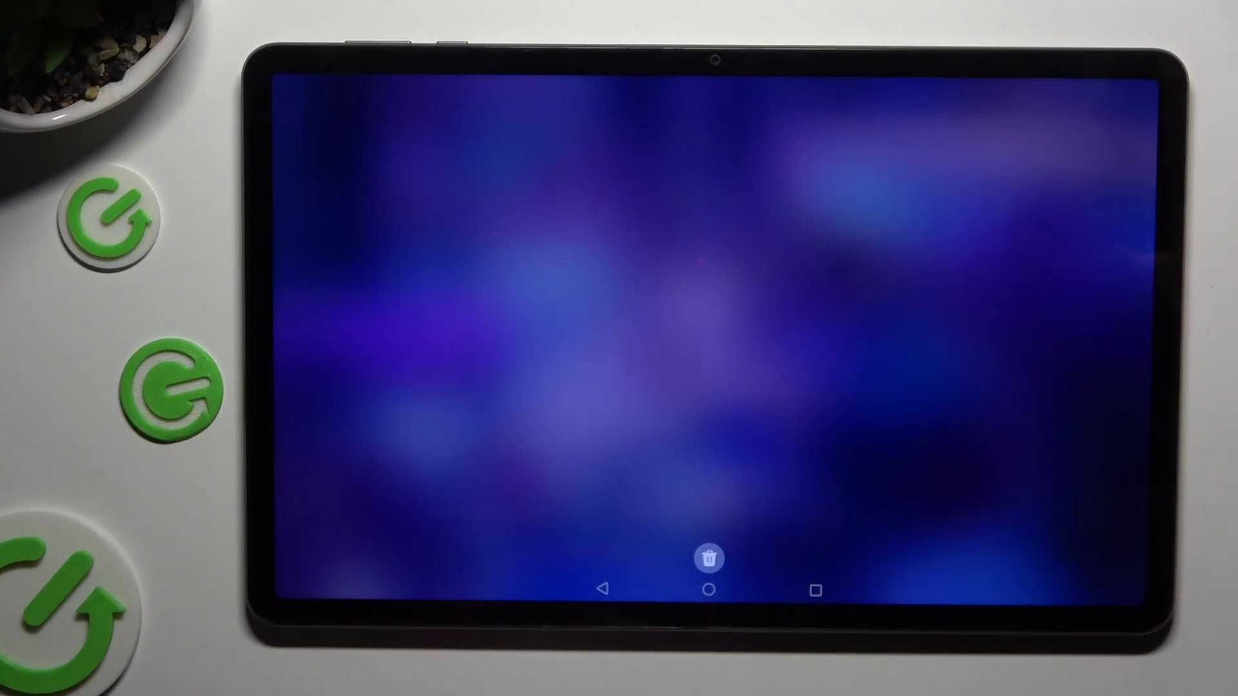